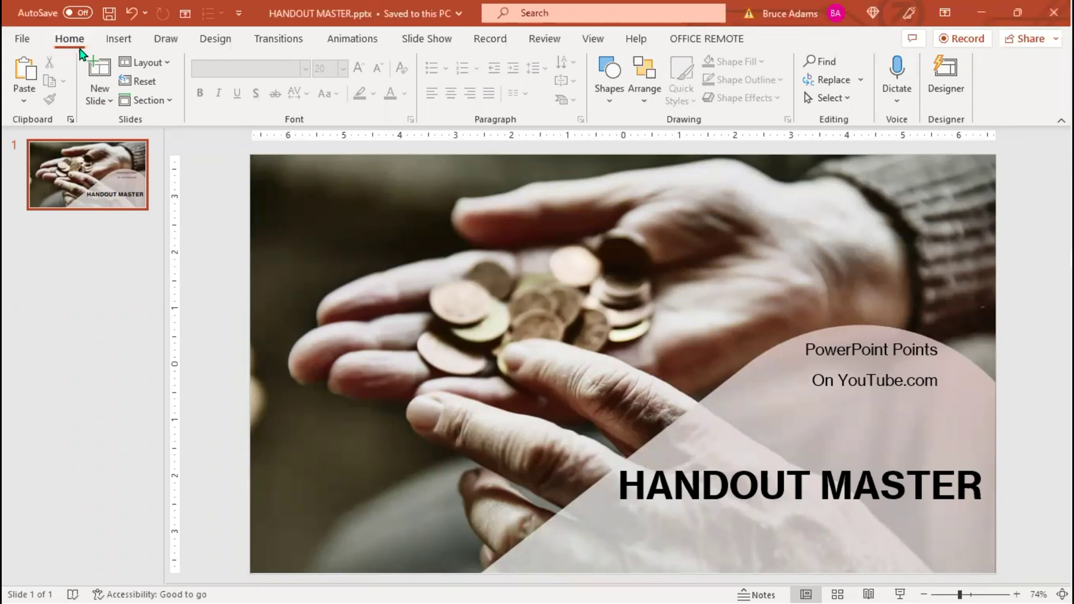
Open the Handout Master view to look over its page layout and placeholder options, and close the master view
left_click(587, 40)
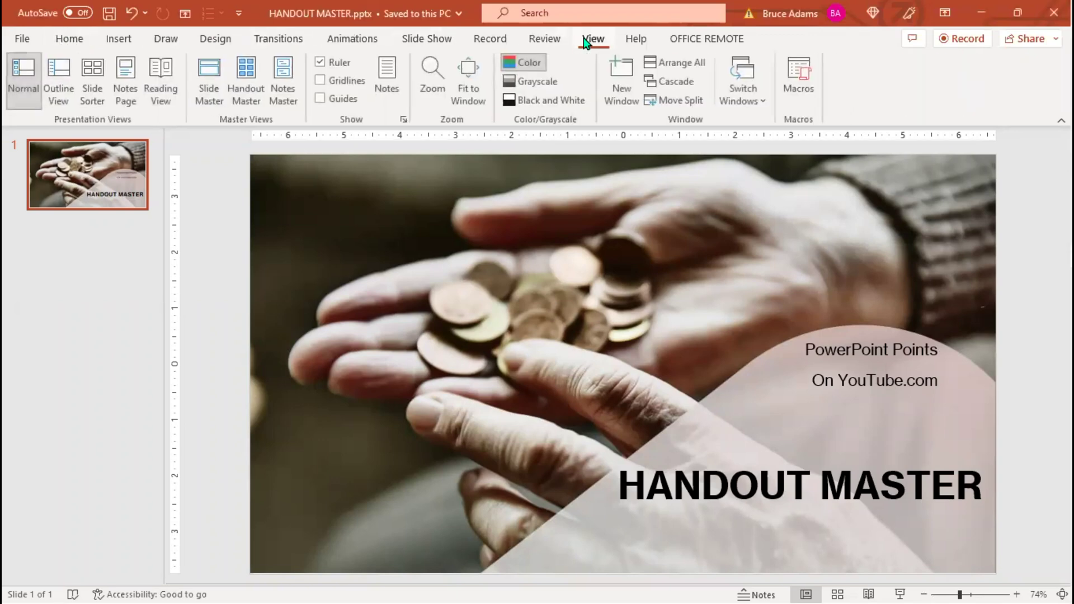
left_click(247, 70)
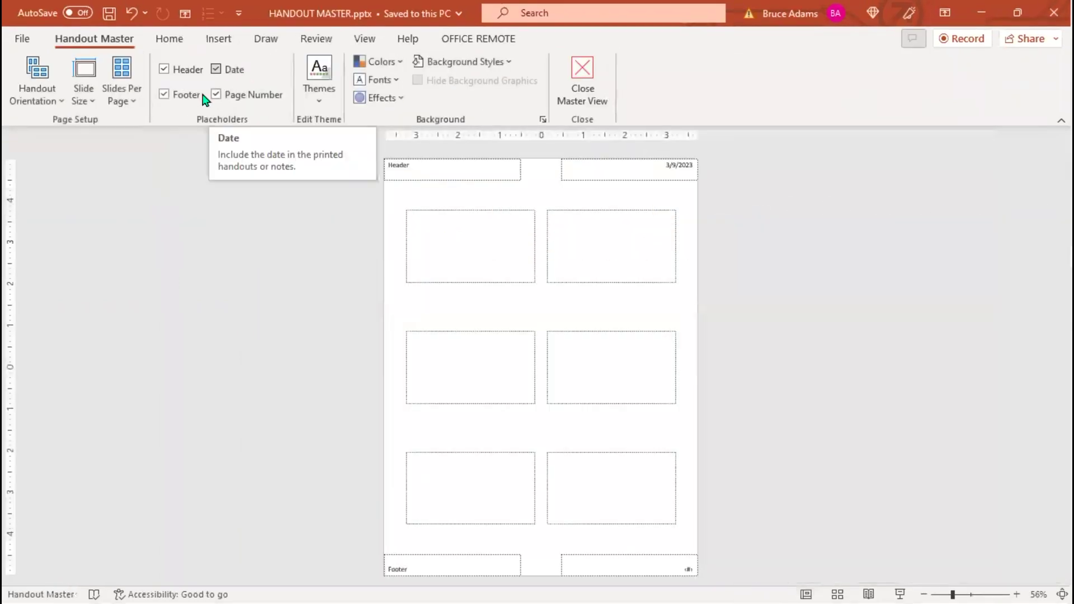
left_click(580, 73)
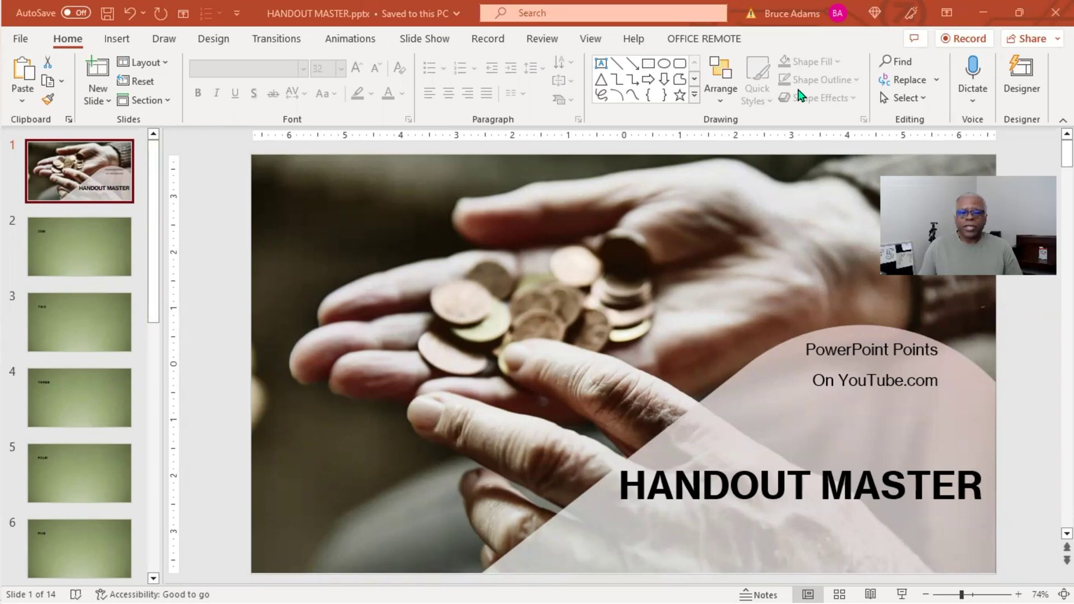
Open the Handout Master view and examine the handout orientation, slide size and slides-per-page choices
left_click(591, 40)
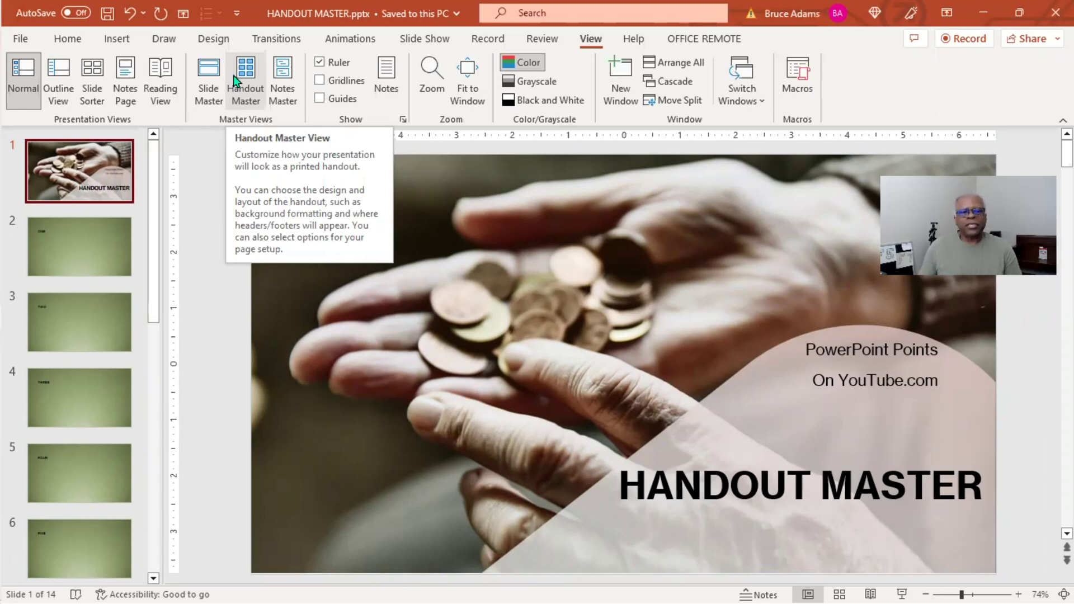
left_click(244, 77)
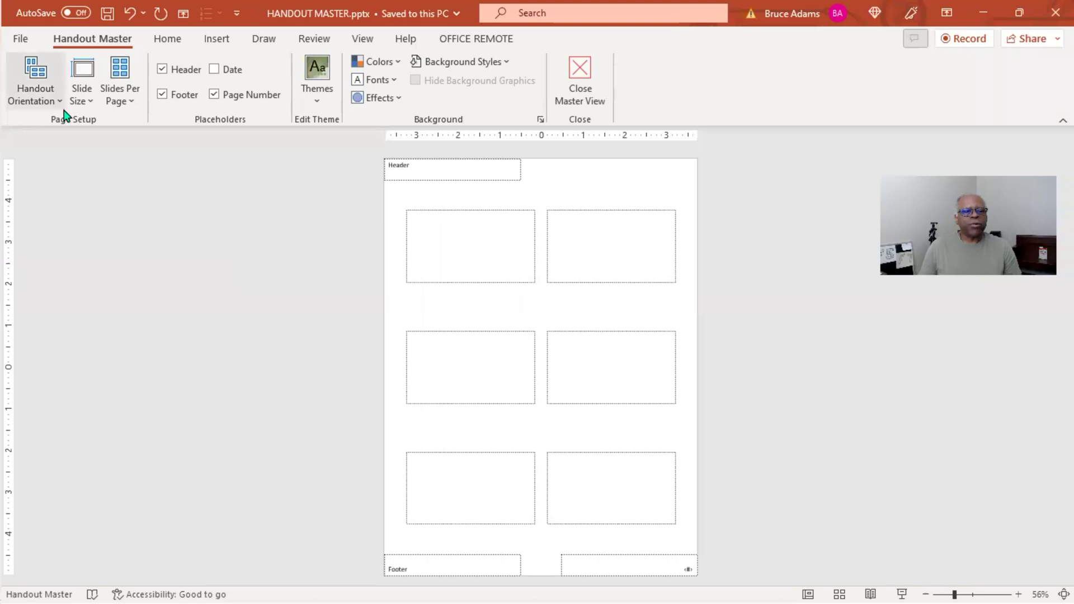
left_click(58, 100)
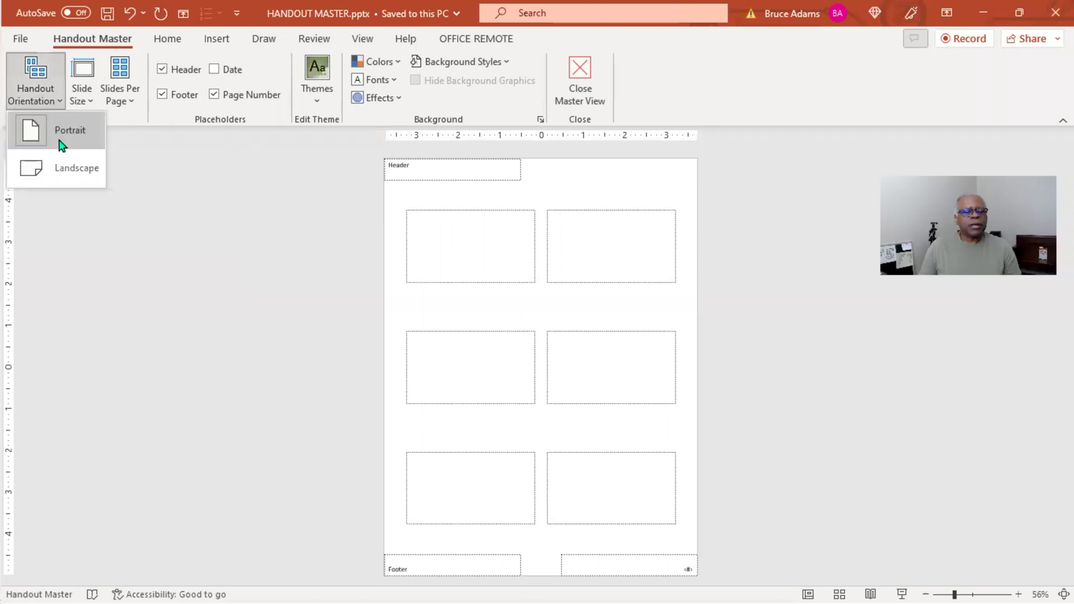
left_click(88, 102)
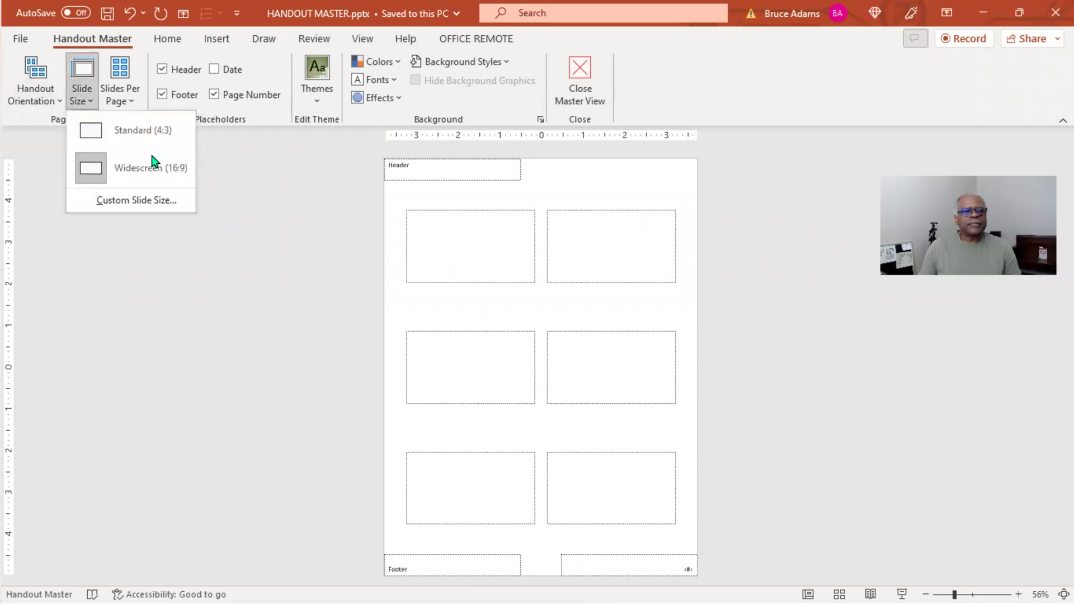
left_click(155, 162)
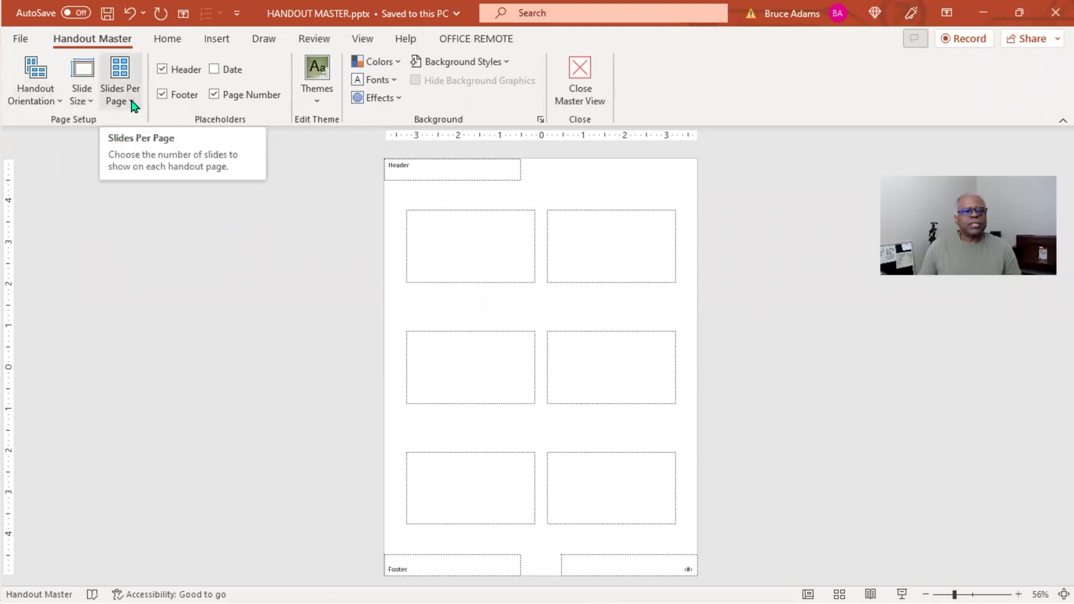
left_click(134, 102)
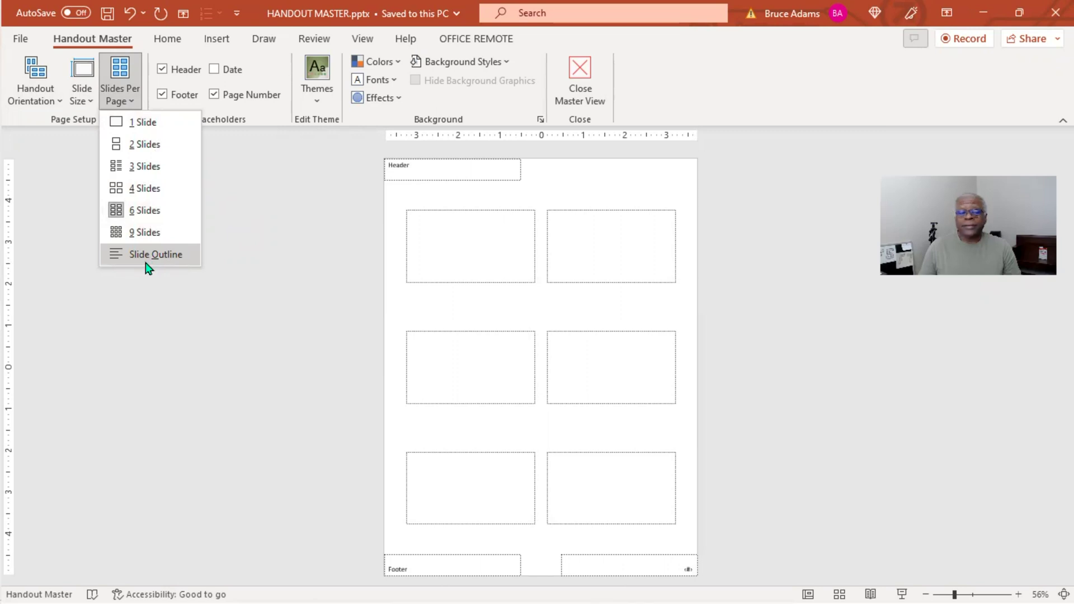
left_click(621, 242)
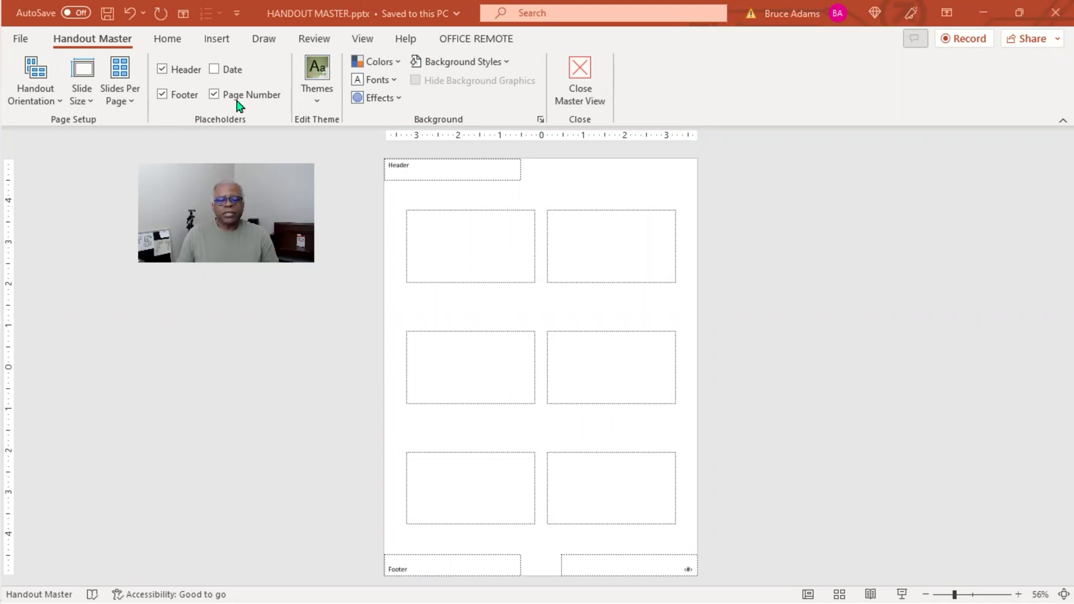
Show and hide the date placeholder, remove the footer placeholder, and hide and restore the page number on the handout master
left_click(214, 70)
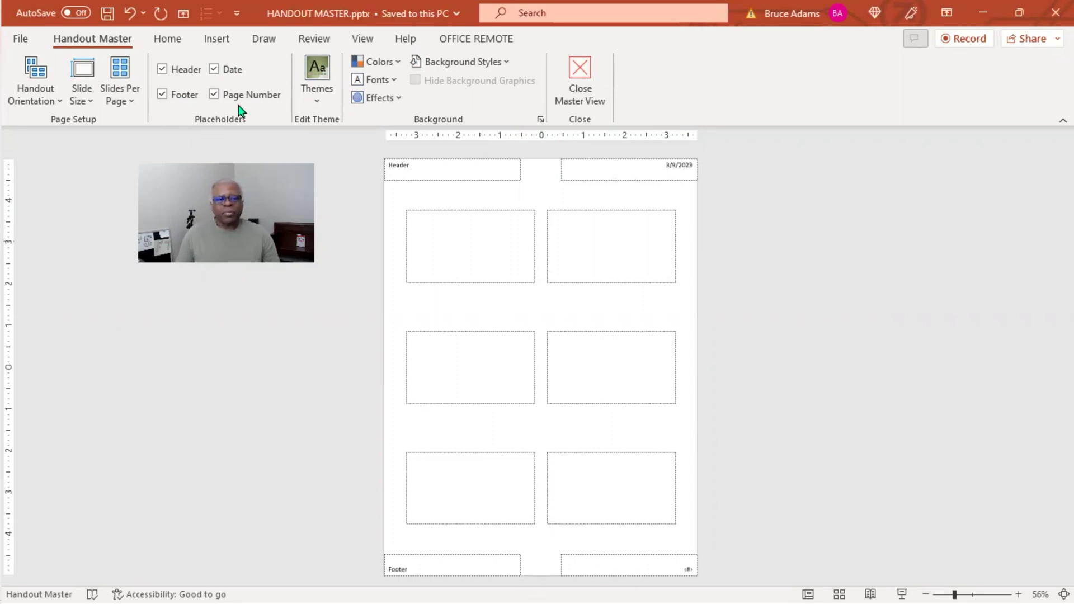
left_click(214, 70)
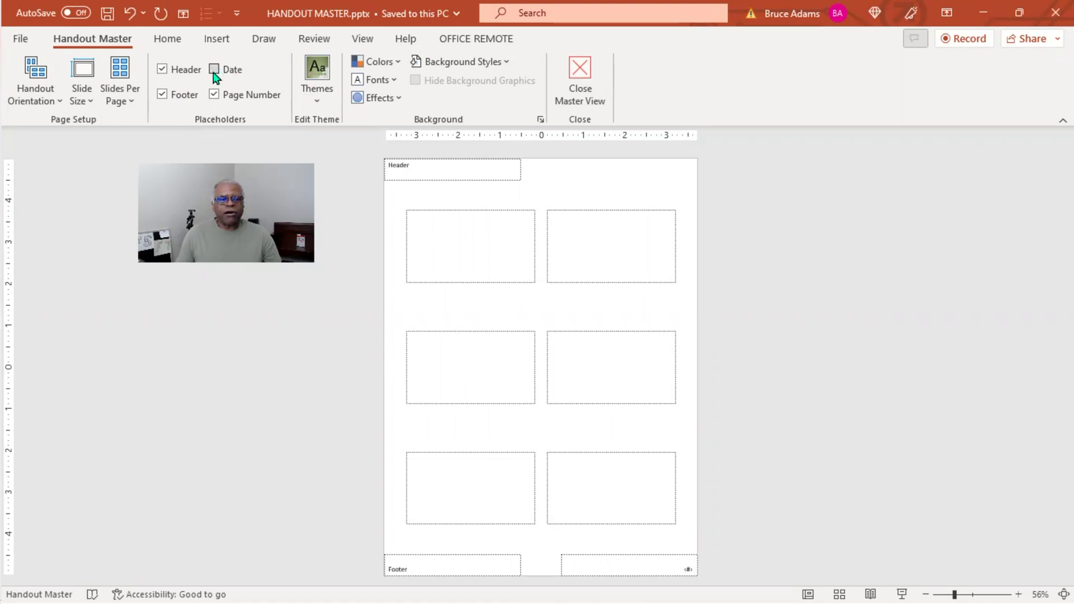
left_click(172, 98)
left_click(214, 96)
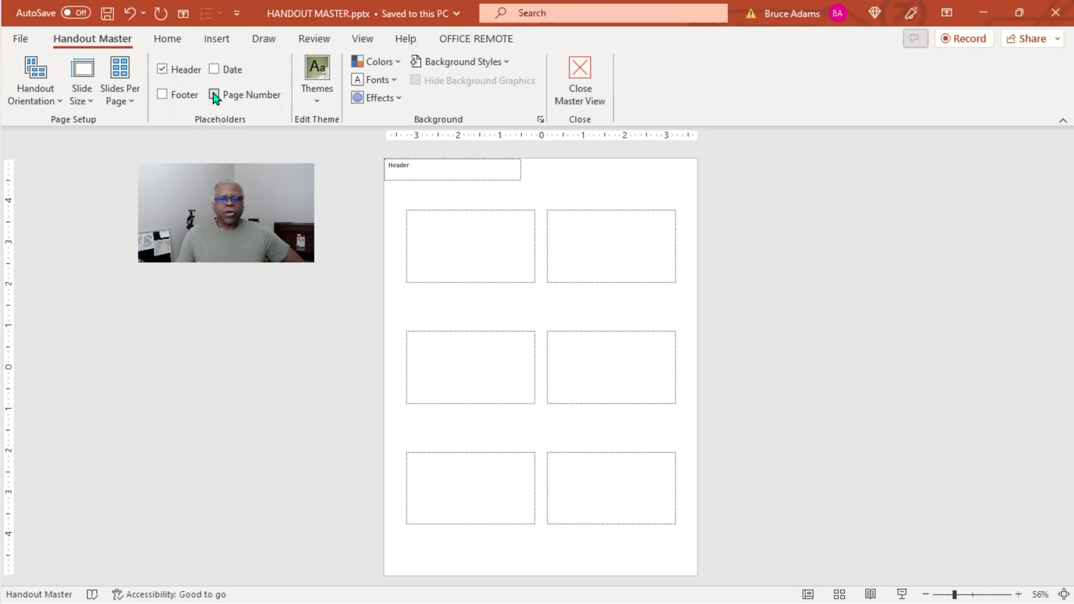
left_click(214, 96)
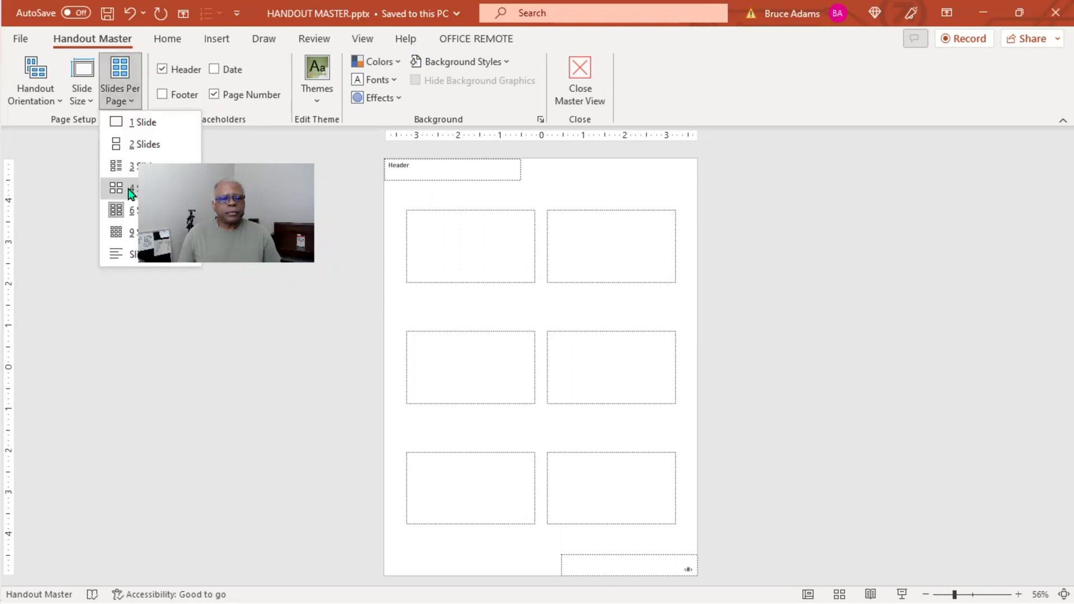
Try 4 slides per page on the handout master, set it to 9 slides per page, and close the master view
left_click(130, 193)
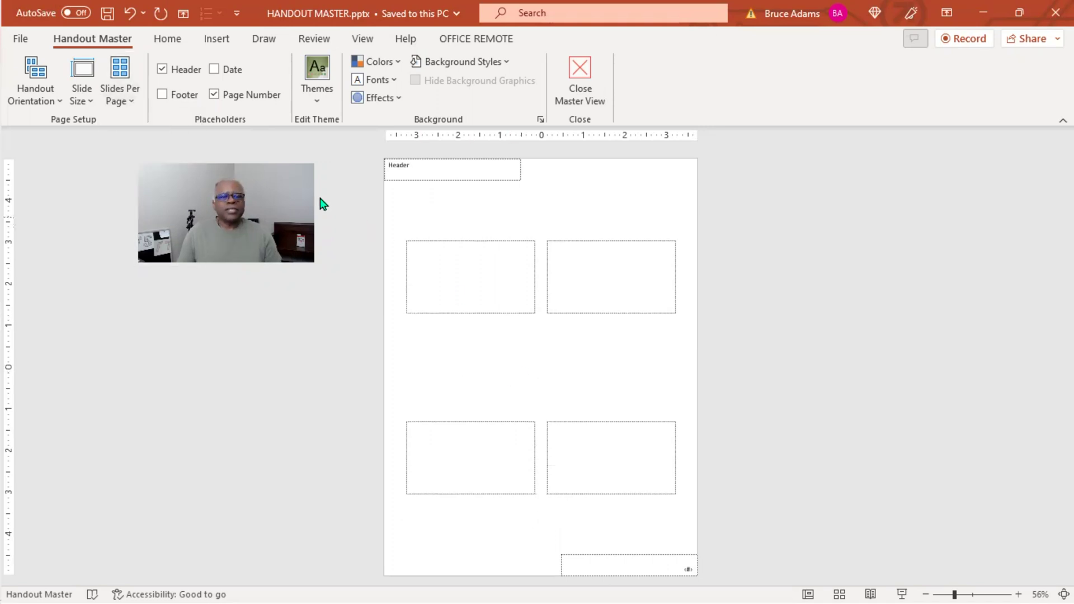
left_click(132, 102)
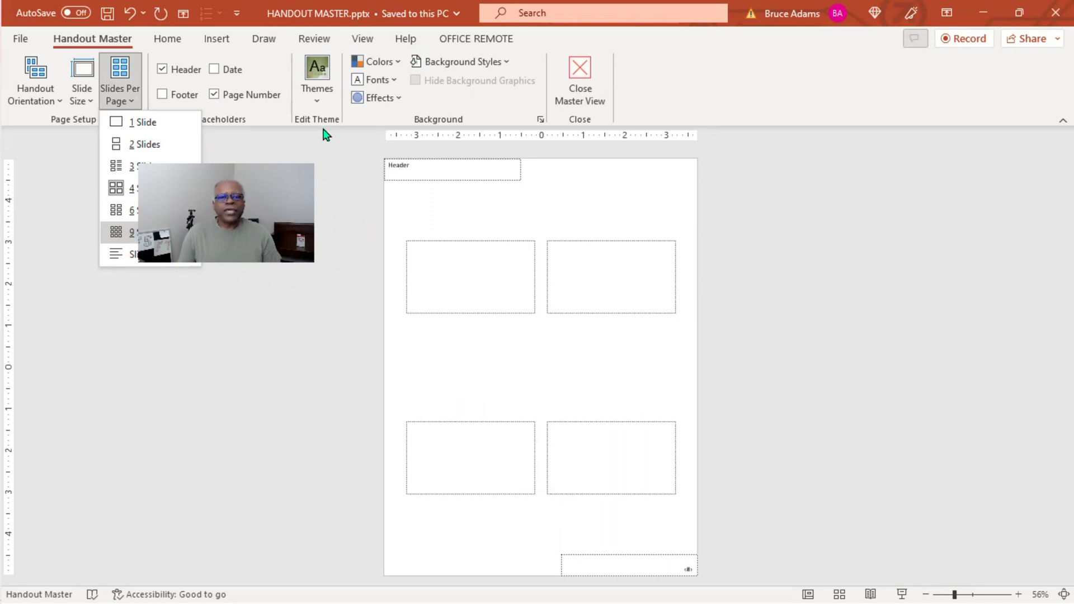
key("Return")
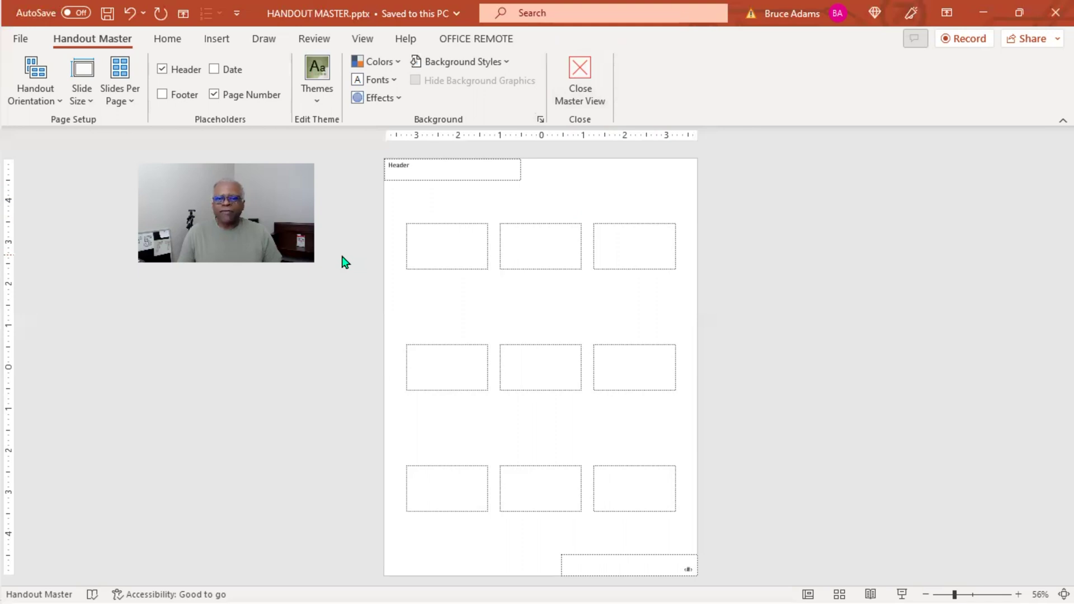
left_click(582, 75)
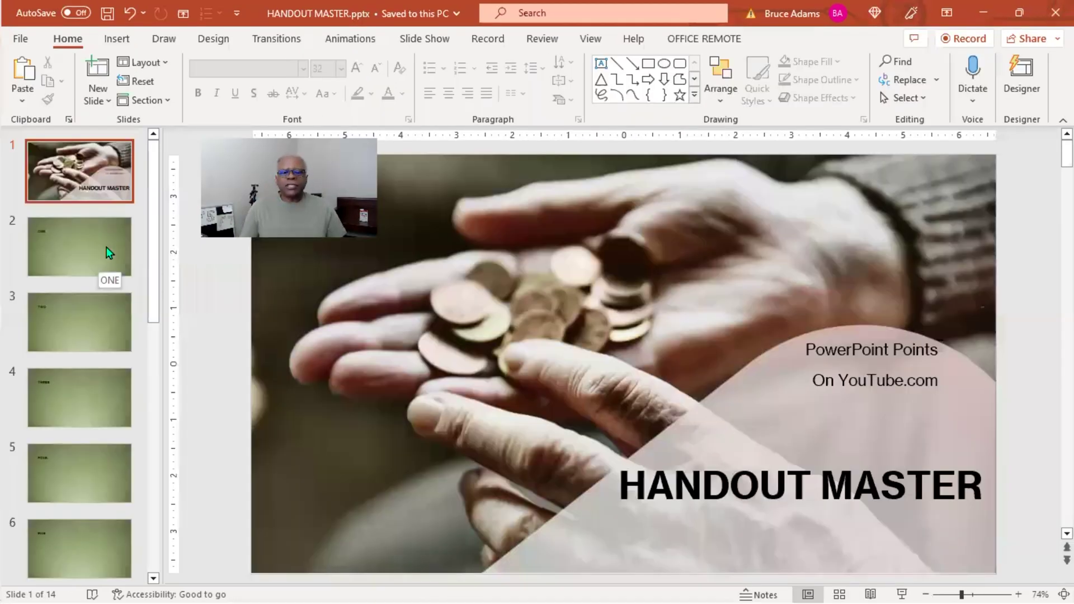
Look through the presentation from slide 2 to slide 14 and return to the title slide
left_click(107, 246)
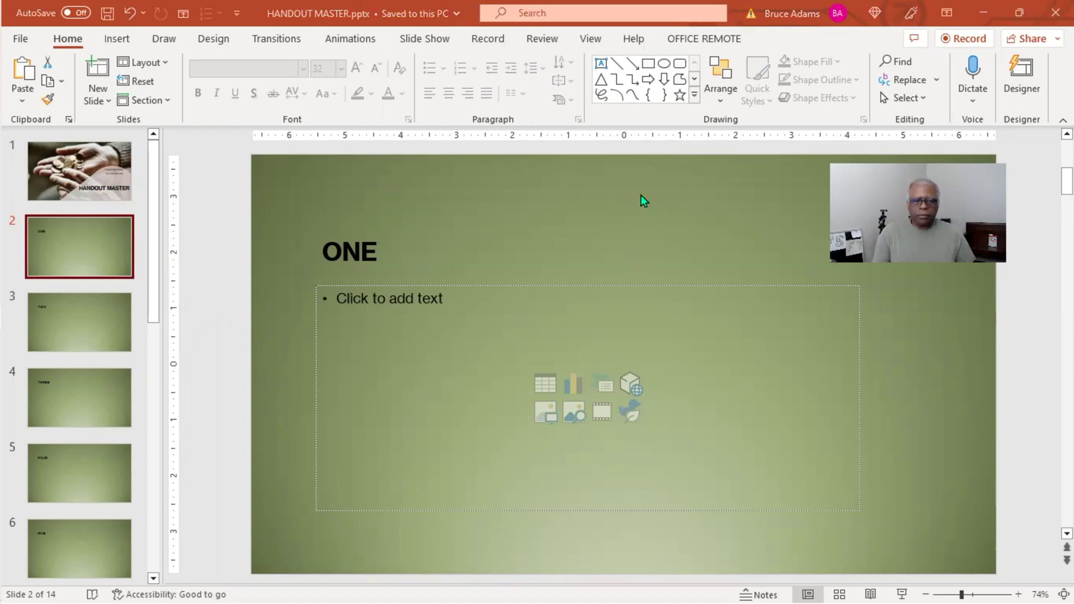
scroll(641, 195, "down", 4)
scroll(643, 200, "down", 7)
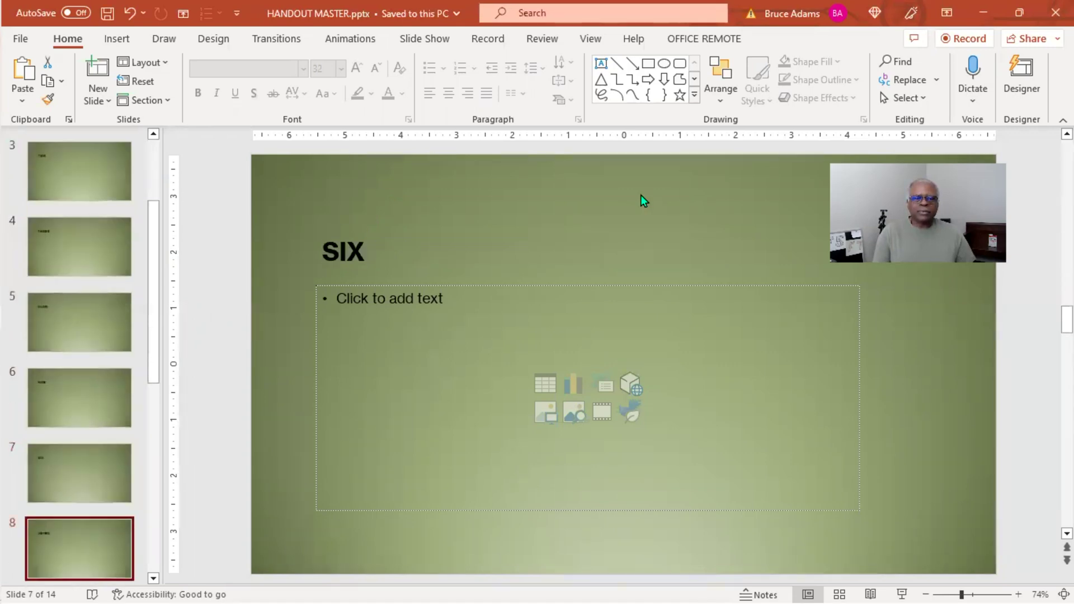
scroll(644, 200, "down", 1)
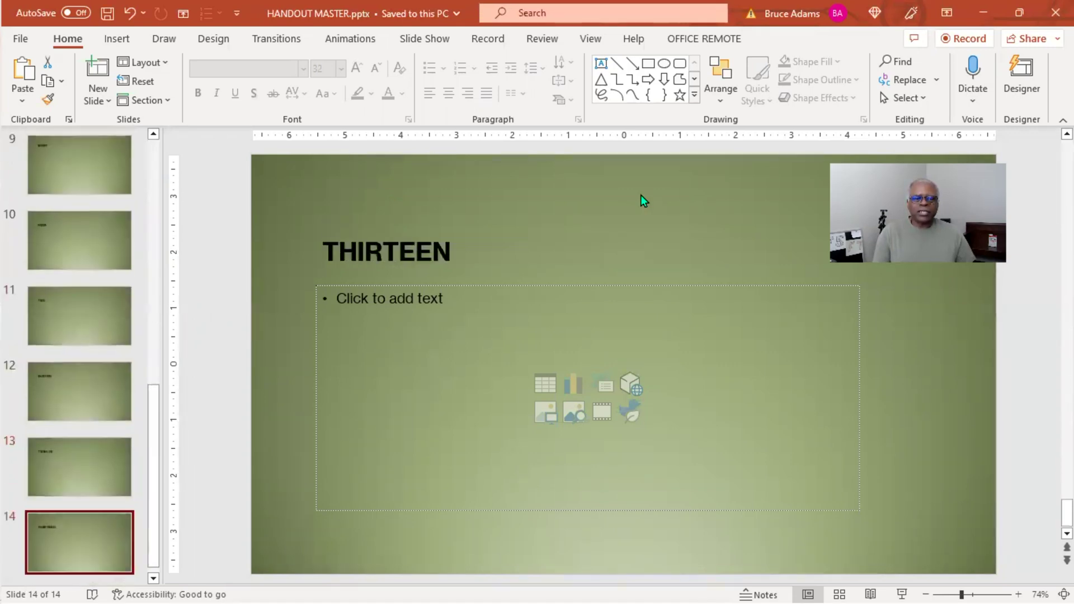
scroll(642, 196, "up", 13)
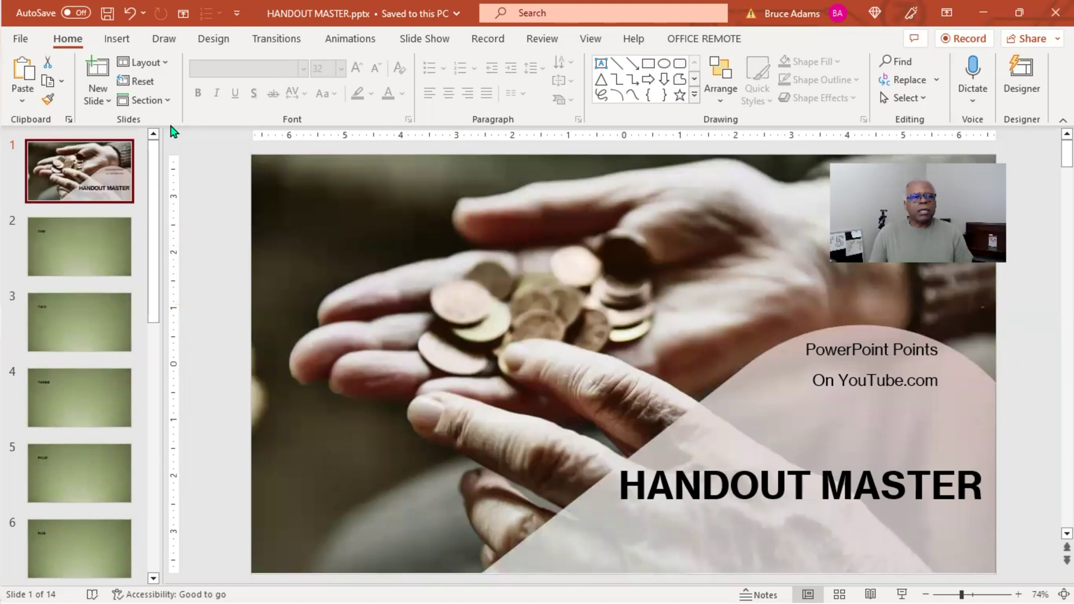
Open the print settings and preview the presentation in the Full Page Slides, Notes Pages and Outline layouts
left_click(21, 39)
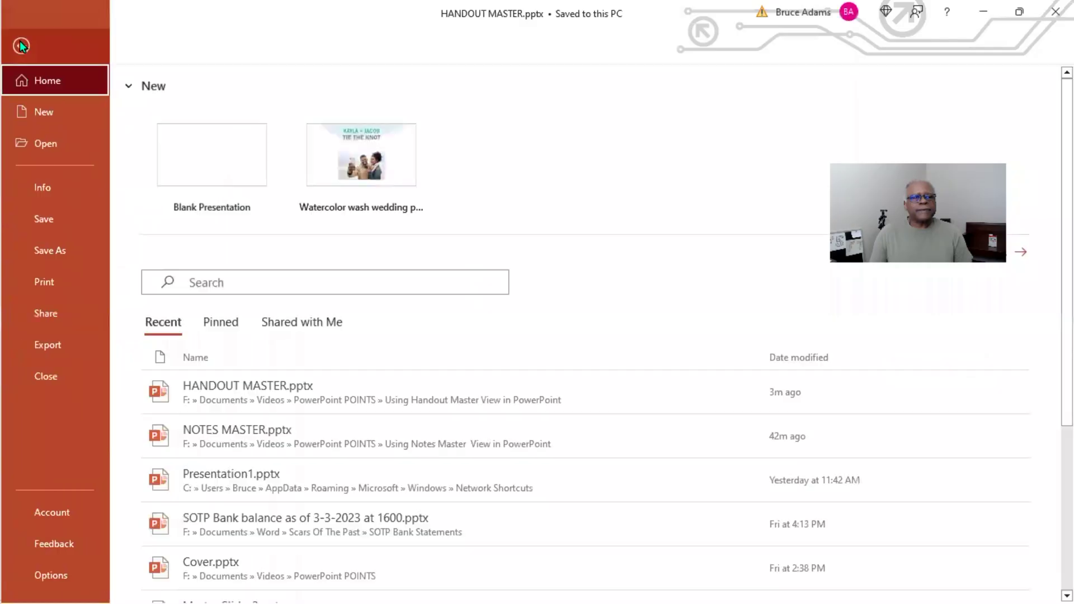
left_click(46, 283)
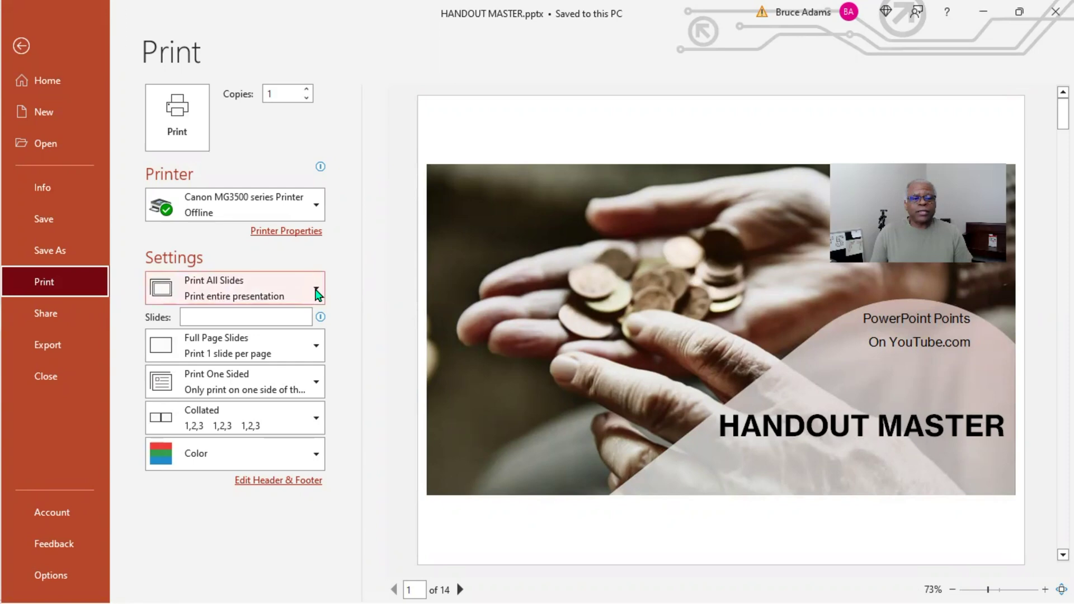
left_click(318, 350)
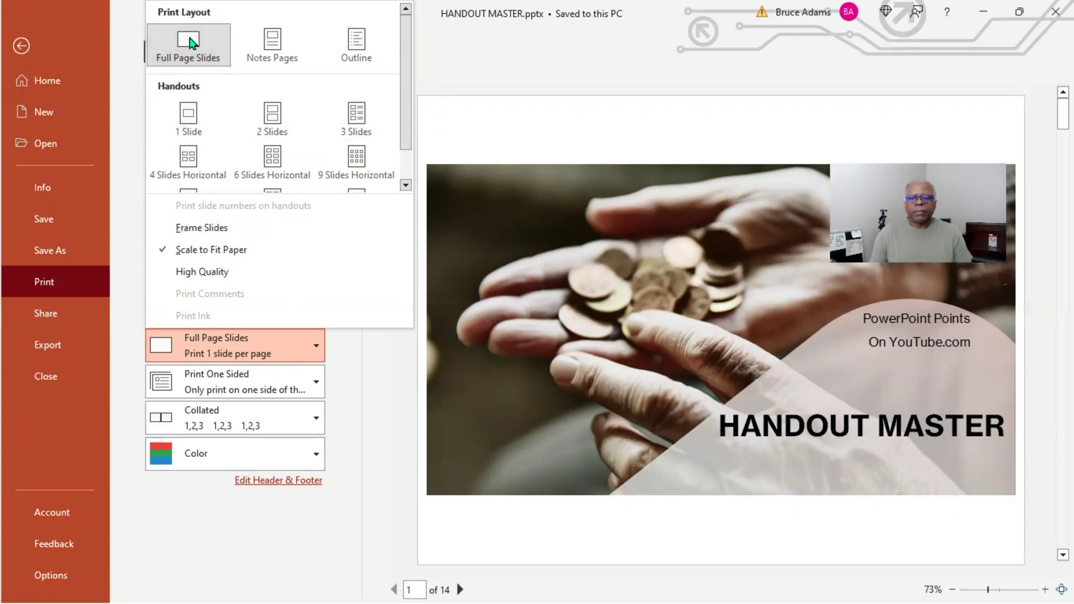
left_click(190, 42)
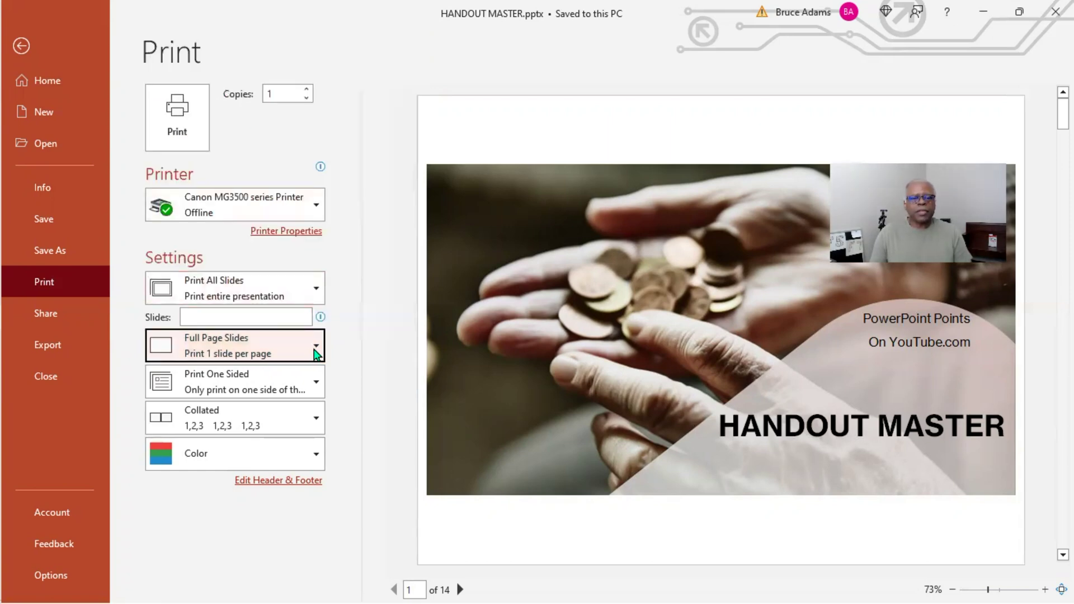
left_click(269, 345)
left_click(276, 42)
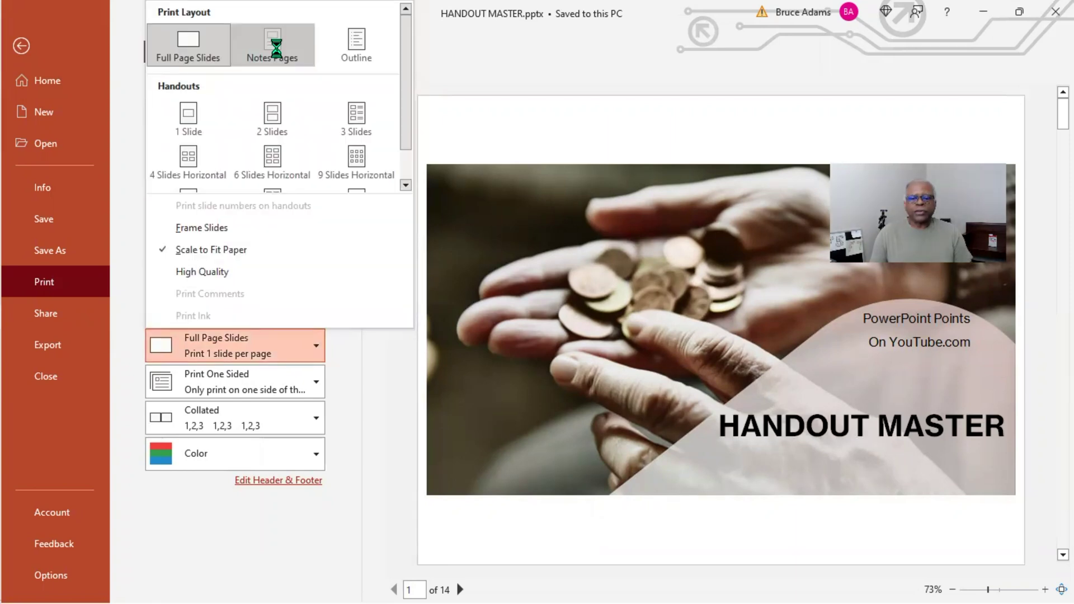
left_click(316, 348)
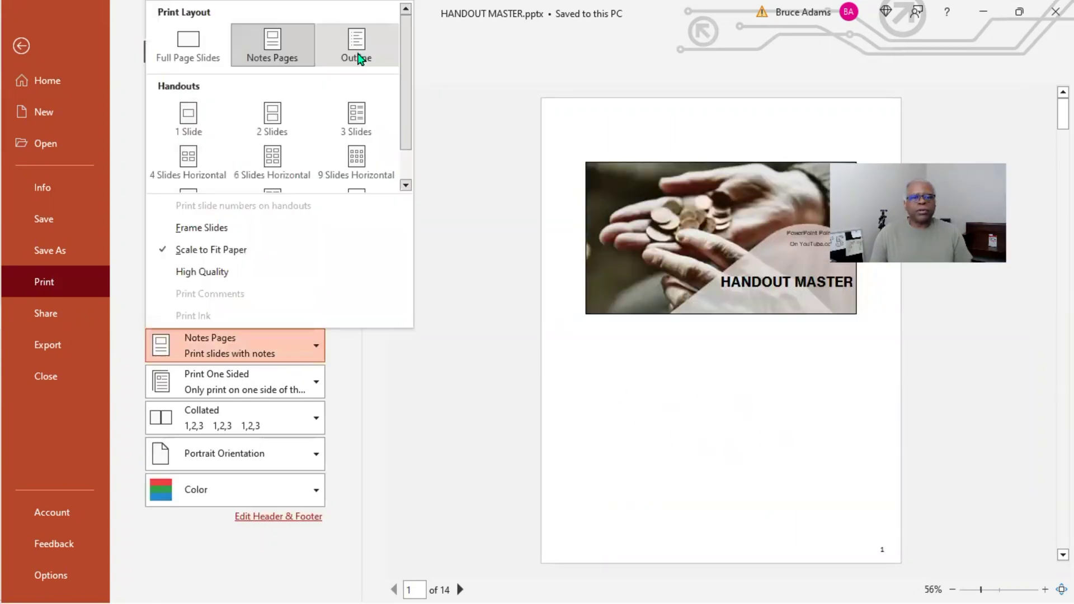
left_click(358, 55)
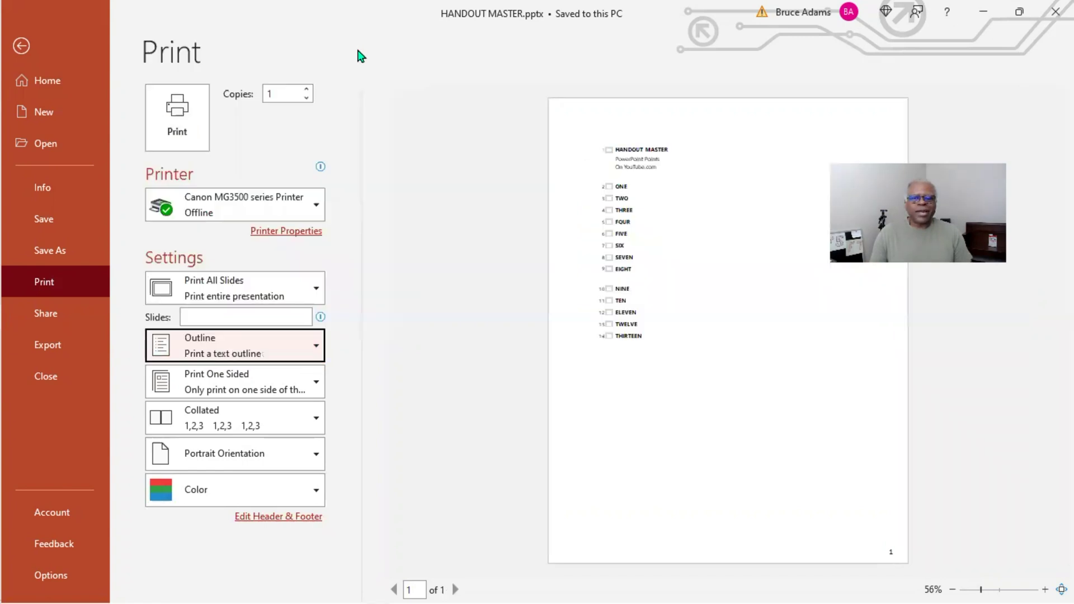
Compare the slide ordering in the print preview for the 6 Slides Horizontal and 6 Slides Vertical handout layouts
left_click(317, 349)
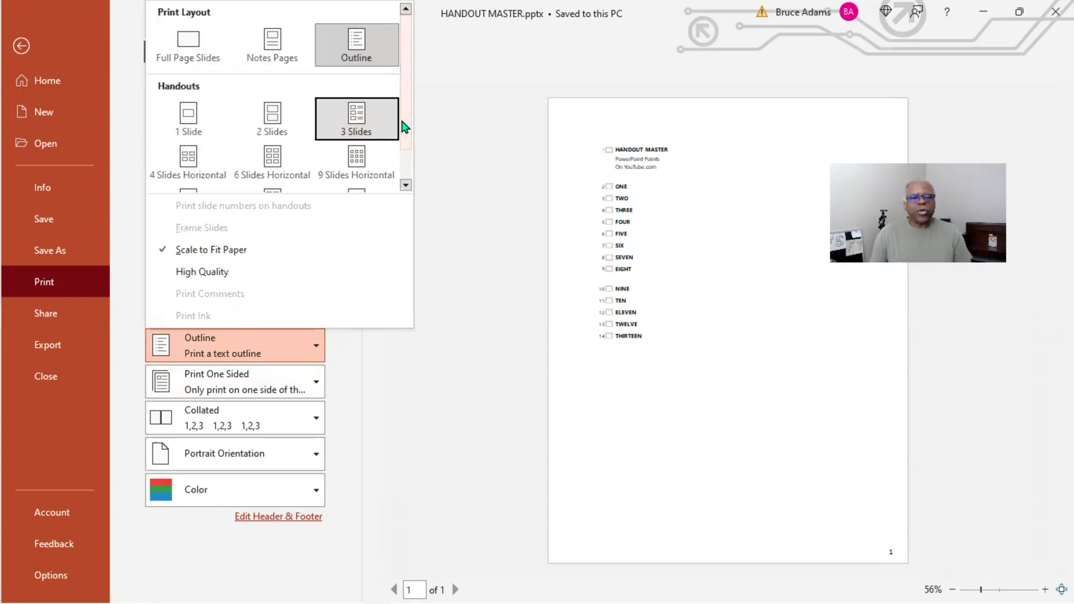
scroll(336, 117, "down", 1)
left_click_drag(404, 102, 411, 137)
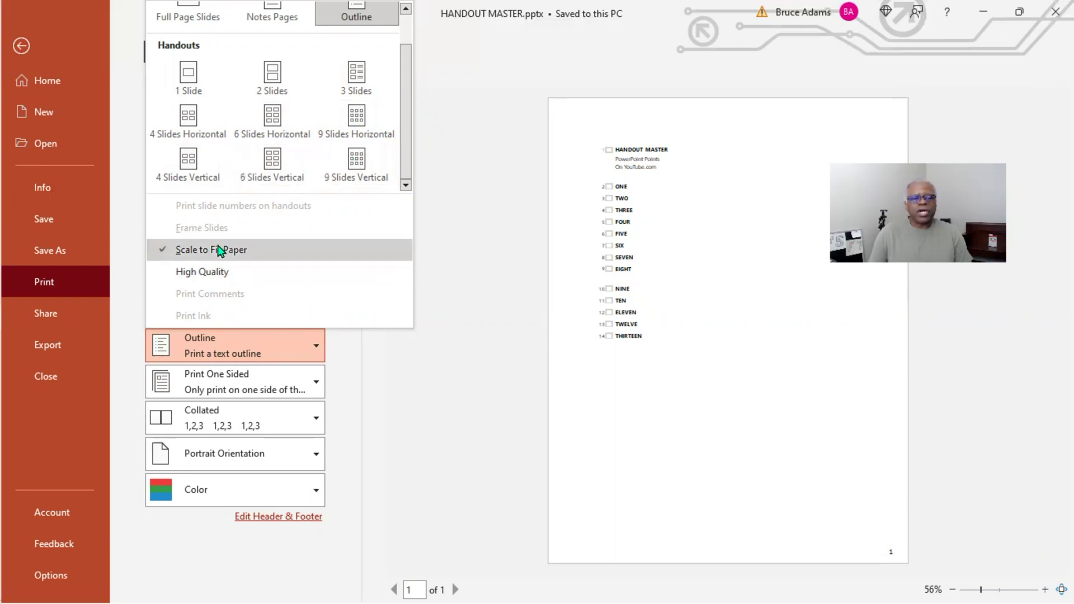
left_click(275, 121)
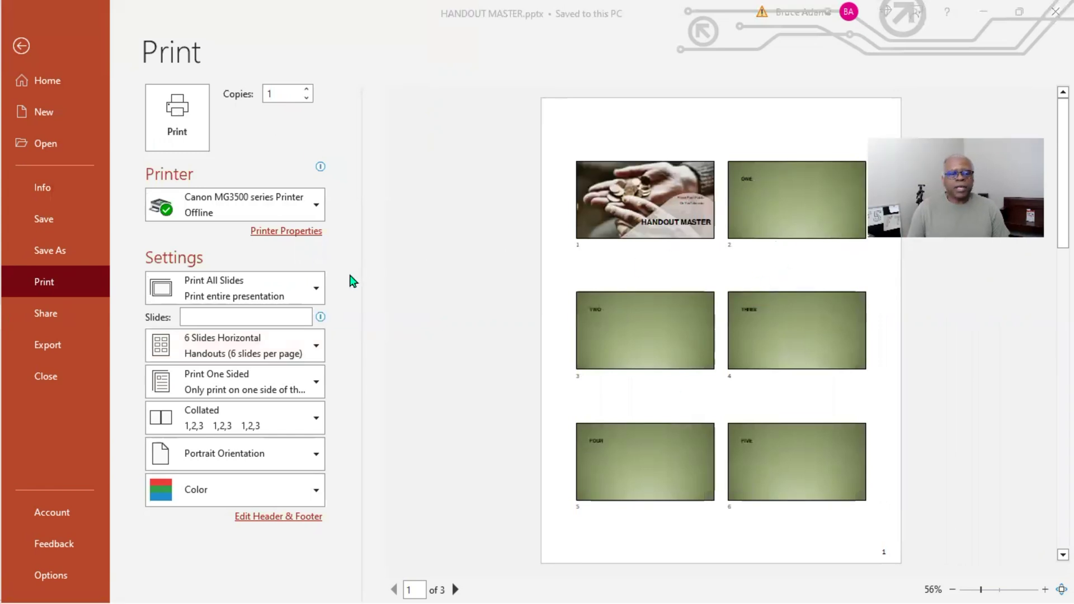
left_click(316, 350)
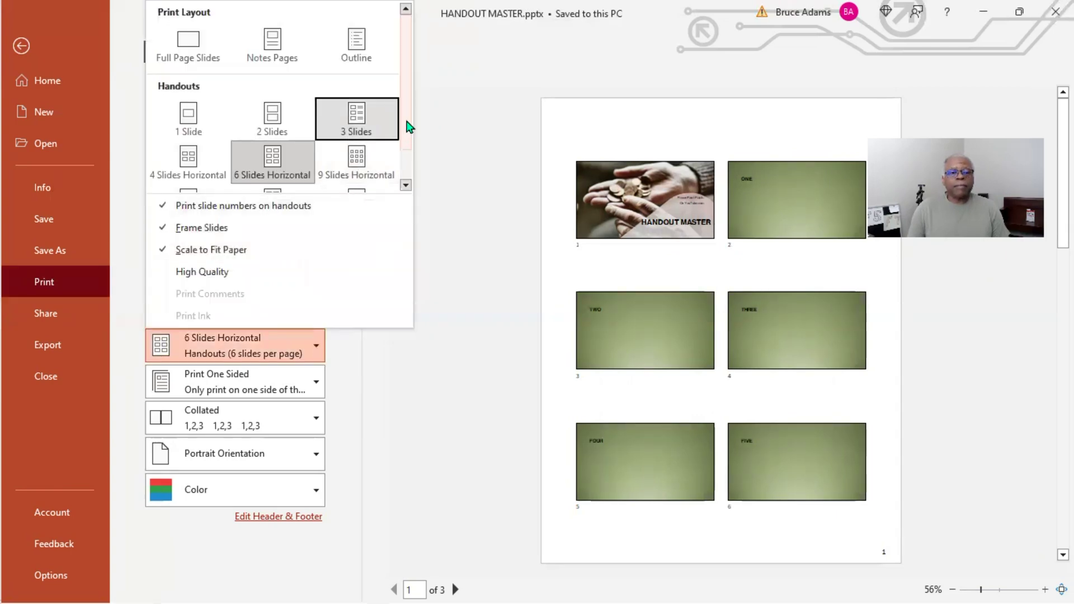
left_click(405, 184)
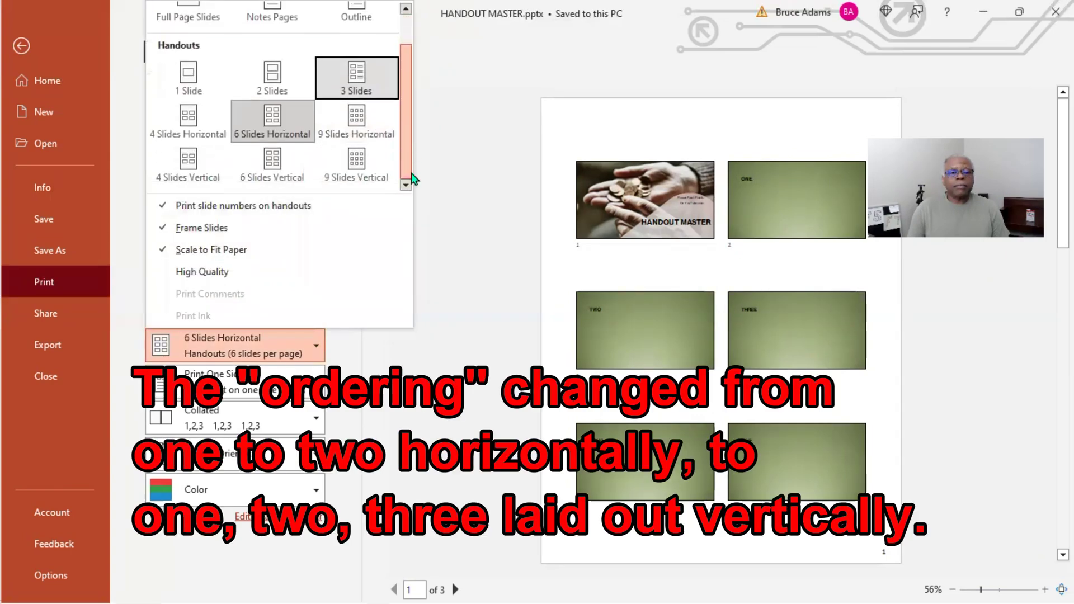
left_click(278, 164)
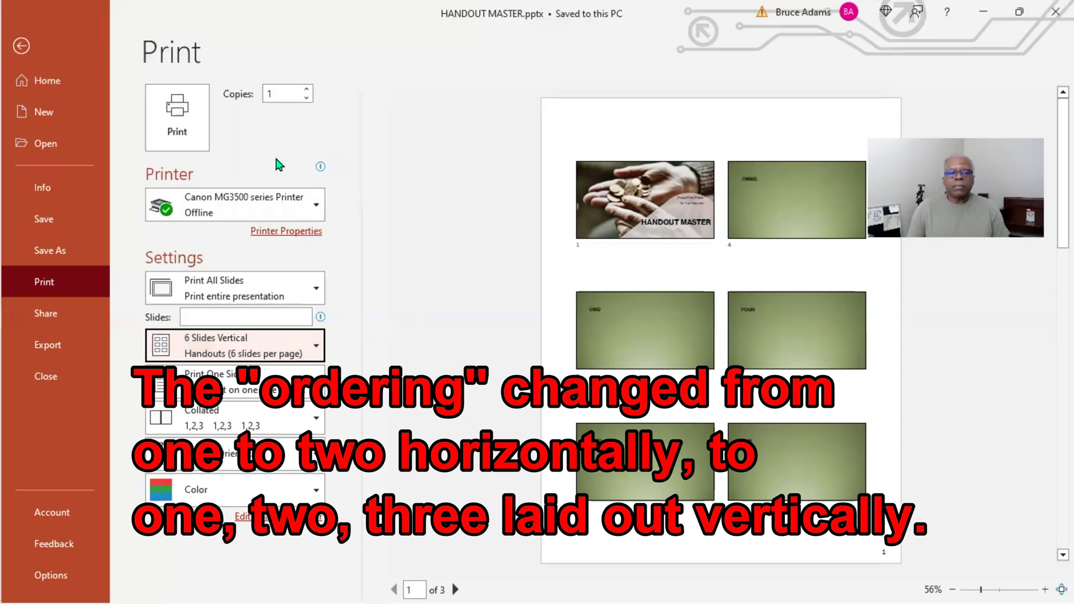
Set the handout print layout to 9 Slides Vertical and return to the slides
left_click(321, 346)
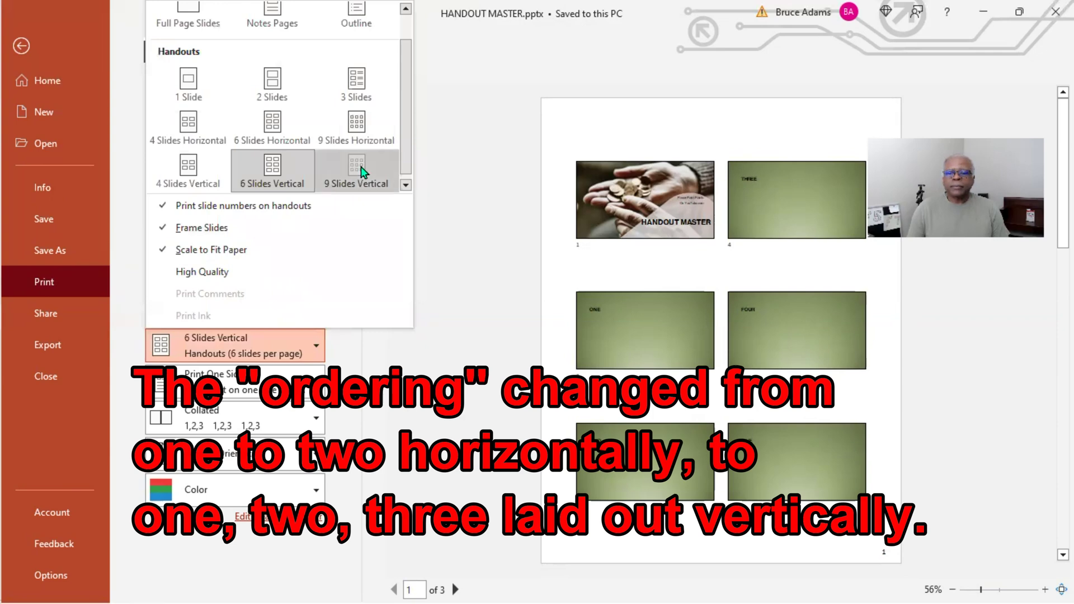
left_click(358, 170)
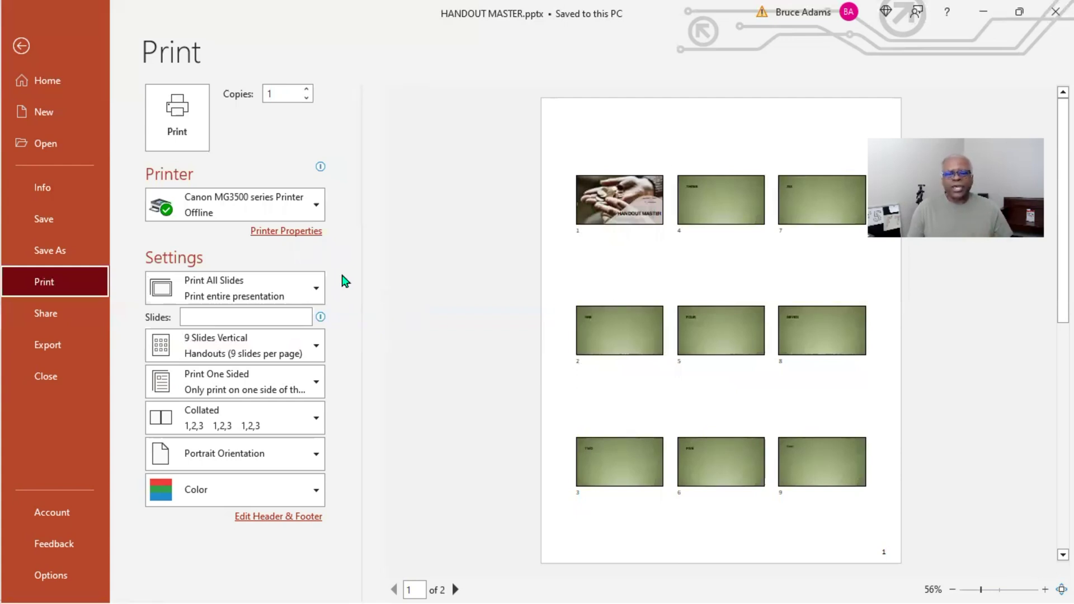
key("Escape")
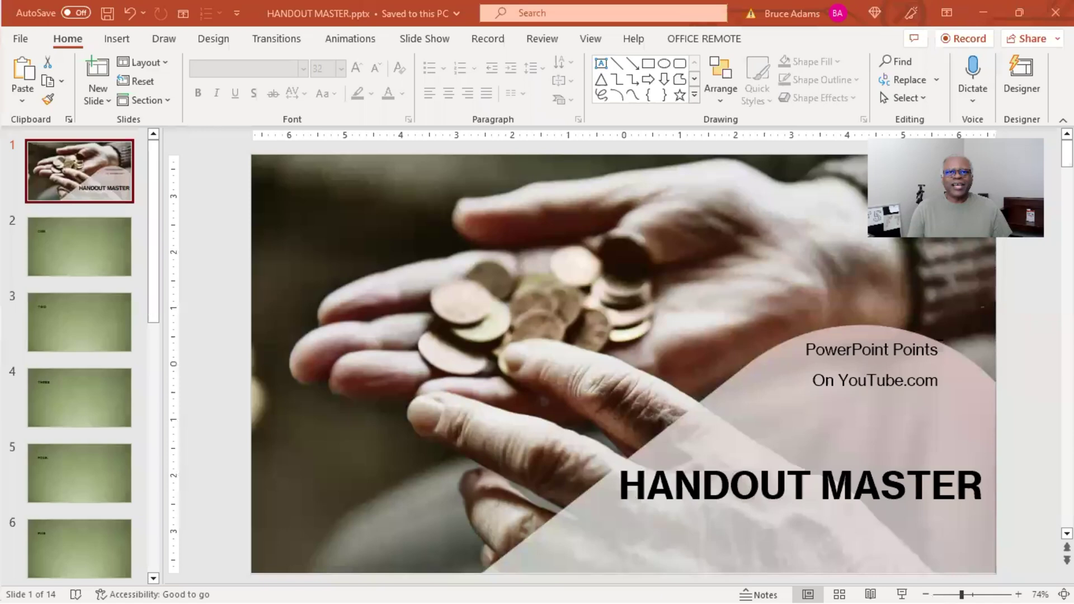